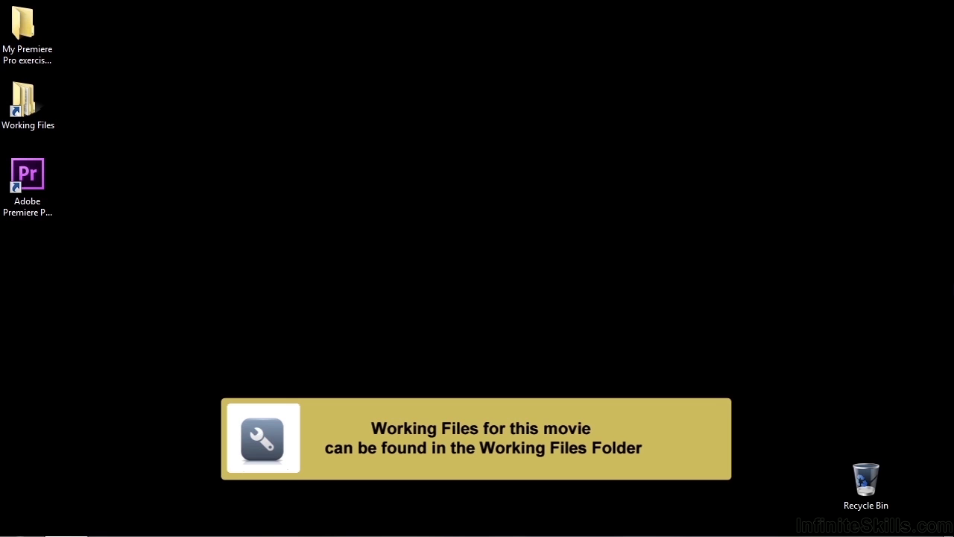
- Open 1803-normalize and samples.prproj from the projects folder in Working Files
double_click(44, 109)
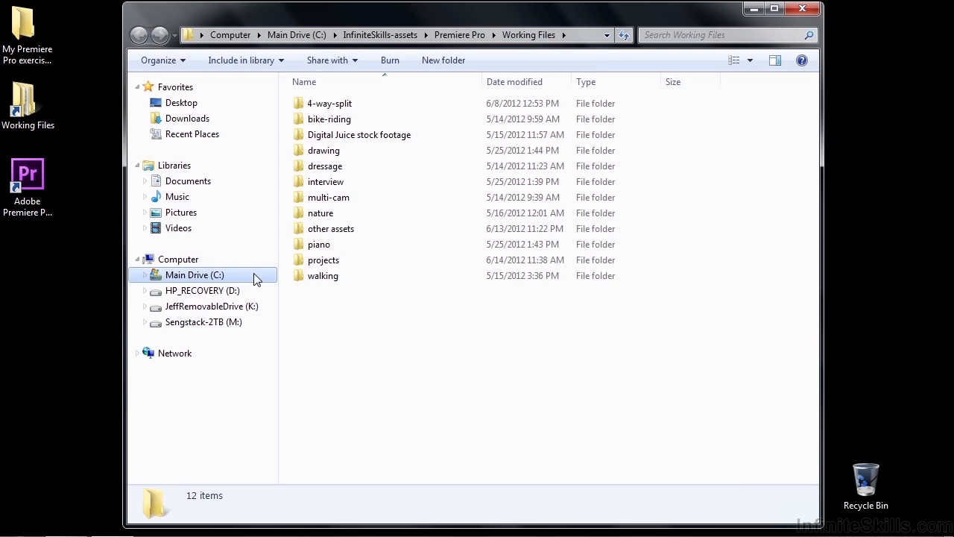
double_click(335, 262)
left_click_drag(811, 200, 816, 458)
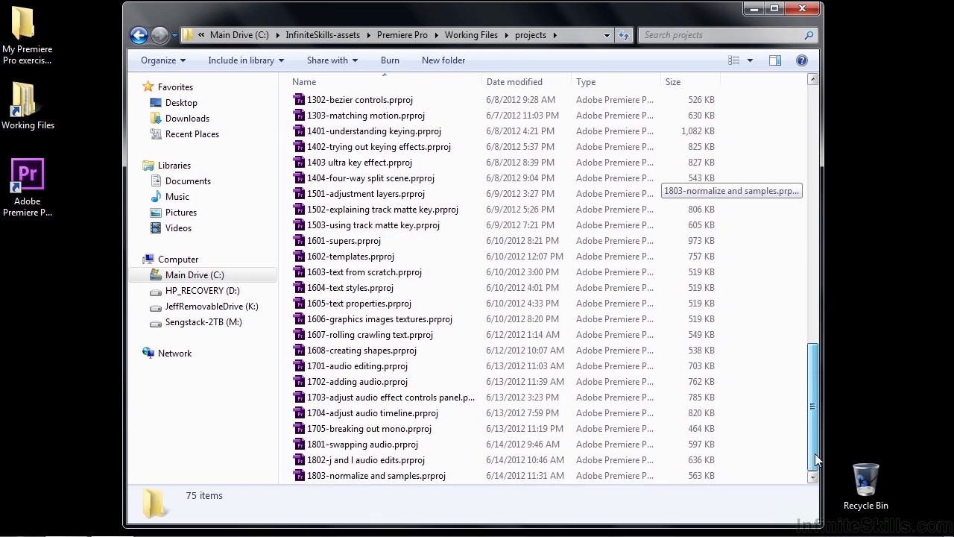
double_click(333, 477)
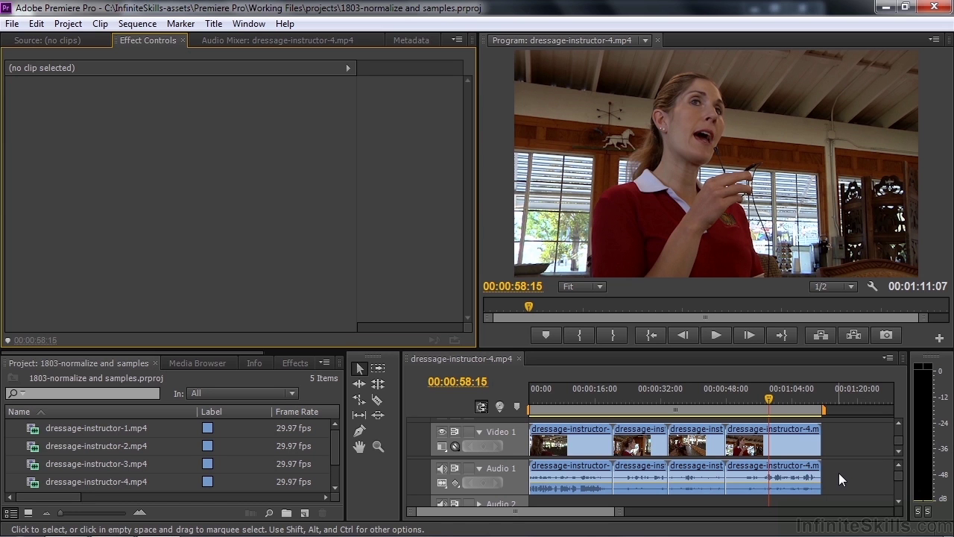
- Collapse the video tracks and expand Audio 1 to show the L and R waveforms
left_click(897, 444)
left_click_drag(897, 444, 898, 414)
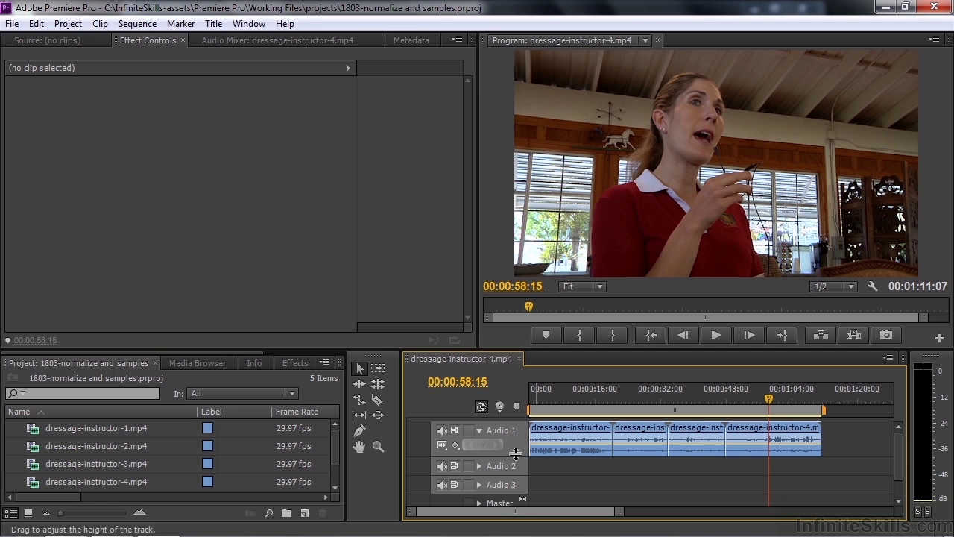
left_click_drag(516, 503, 518, 506)
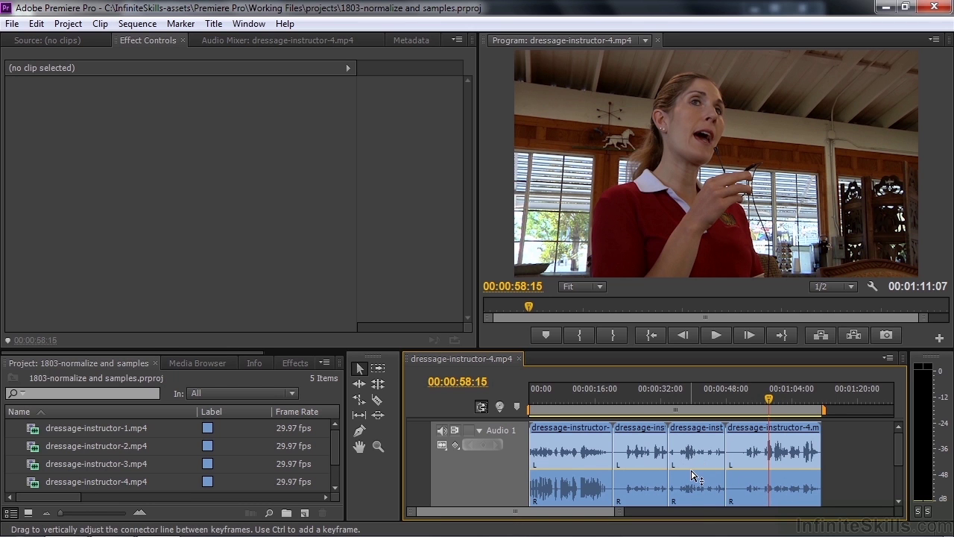
mouse_move(693, 474)
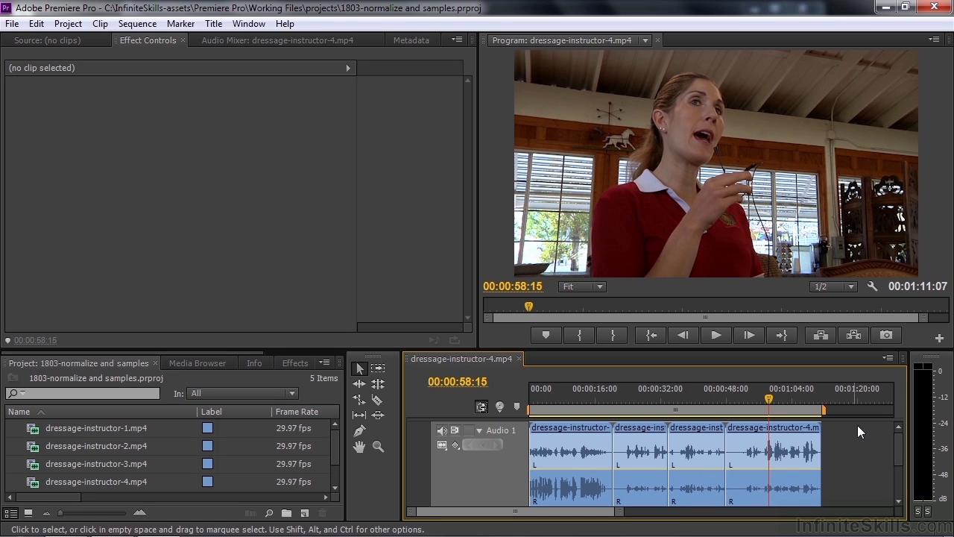
- Marquee-select all four timeline clips and normalize all peaks to -3 dB with Audio Gain
left_click_drag(890, 350, 885, 276)
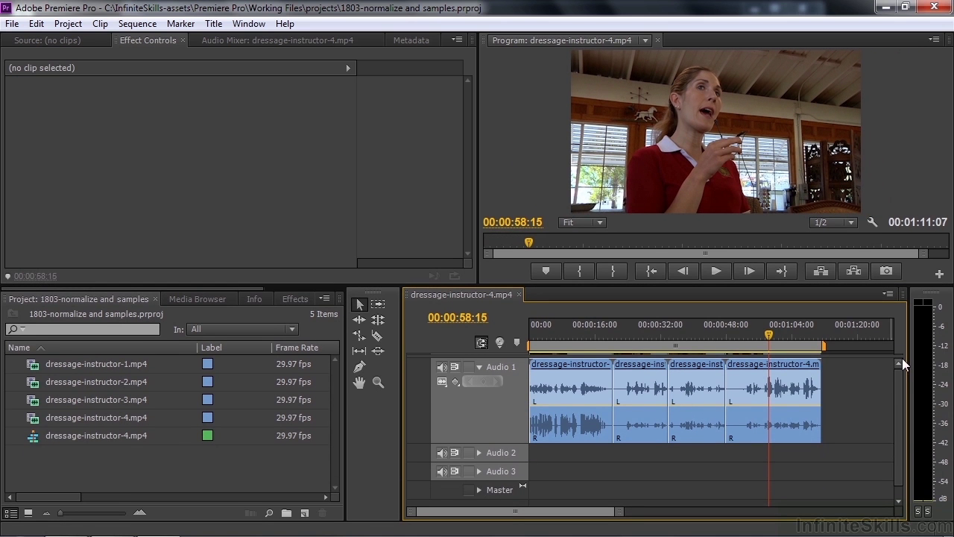
left_click_drag(897, 354, 898, 407)
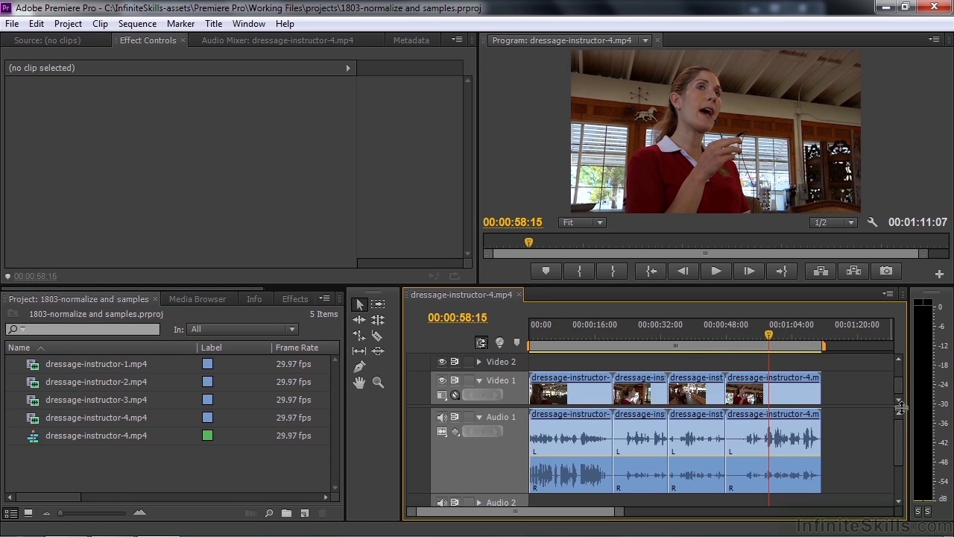
left_click_drag(861, 462, 548, 387)
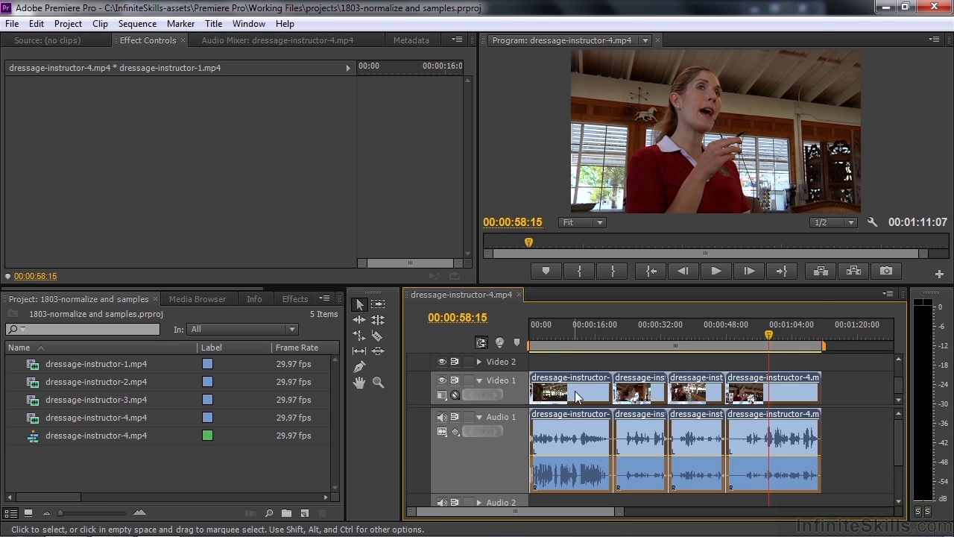
right_click(599, 395)
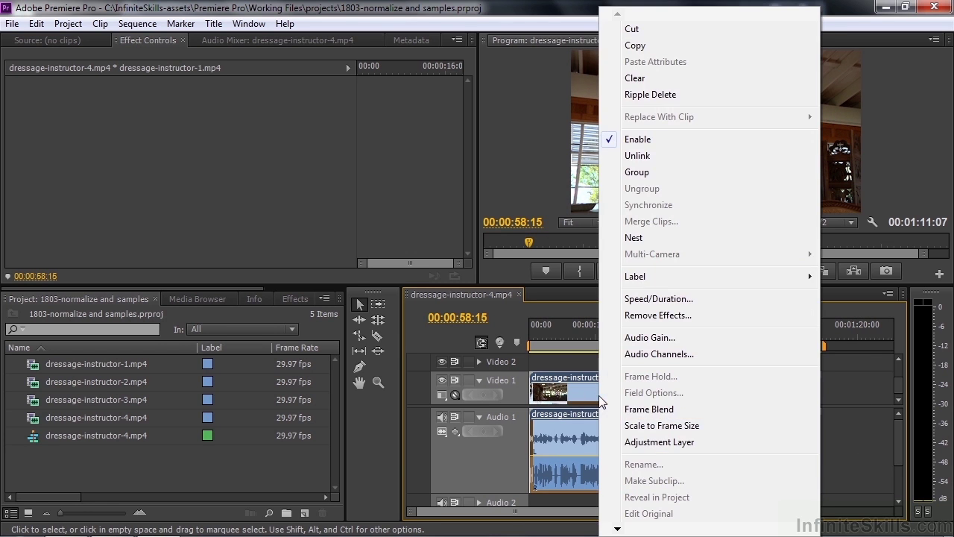
left_click(666, 337)
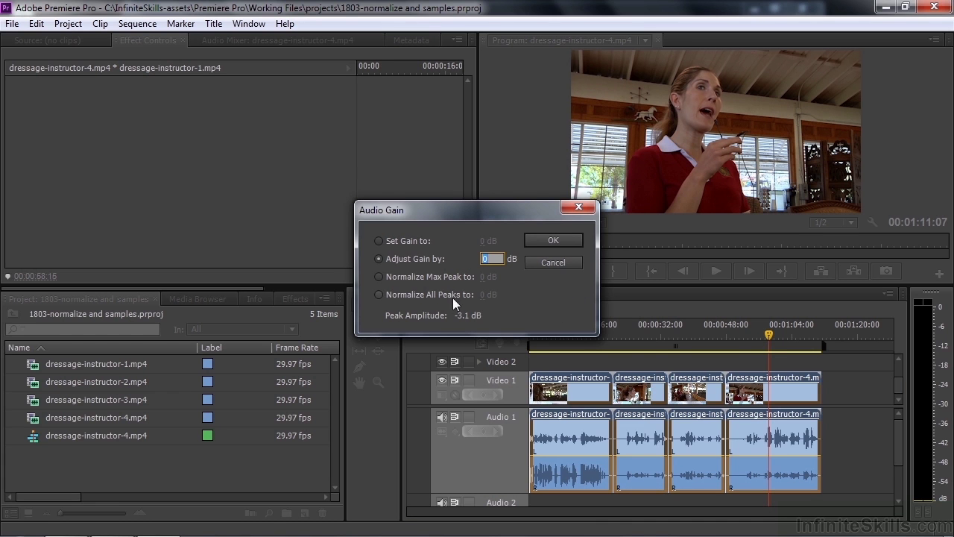
left_click(379, 295)
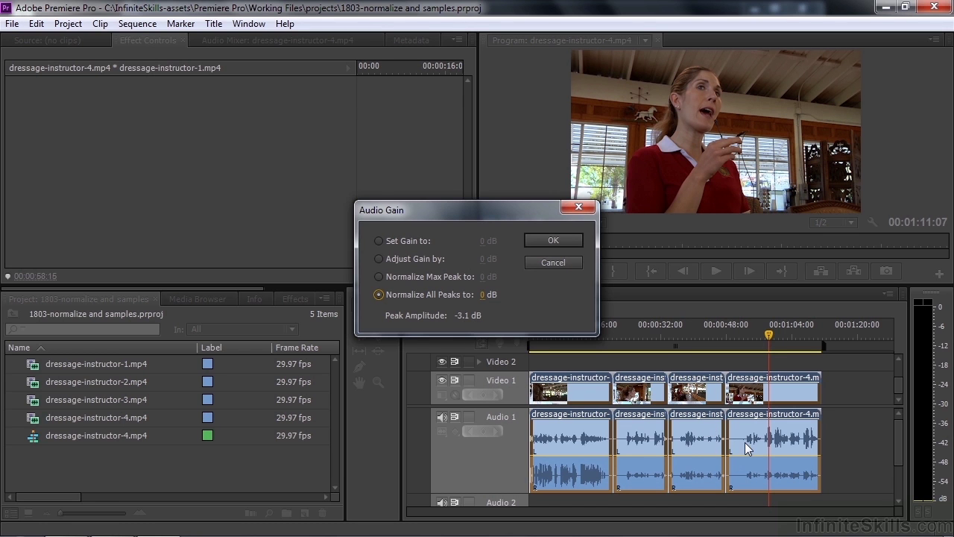
left_click(481, 295)
type("-3")
key("Return")
left_click(562, 242)
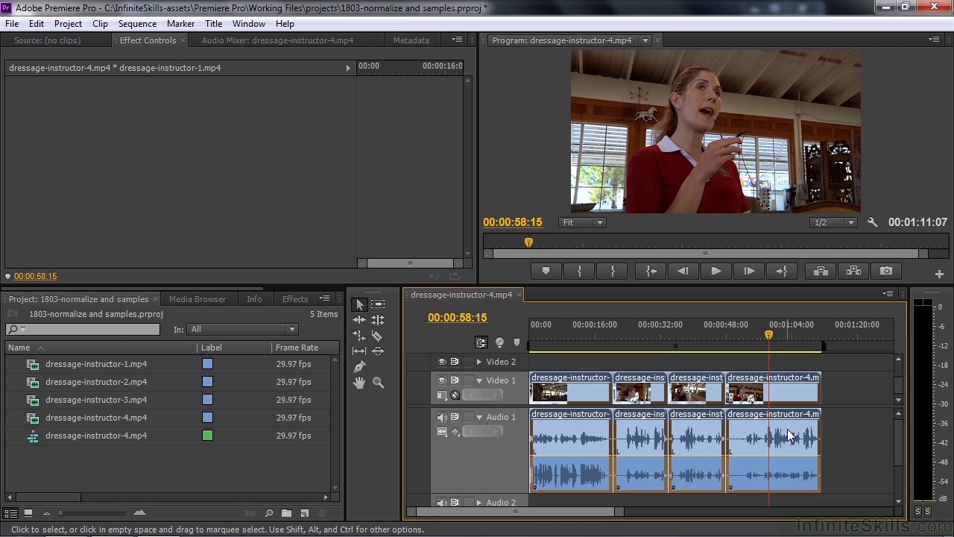
mouse_move(790, 434)
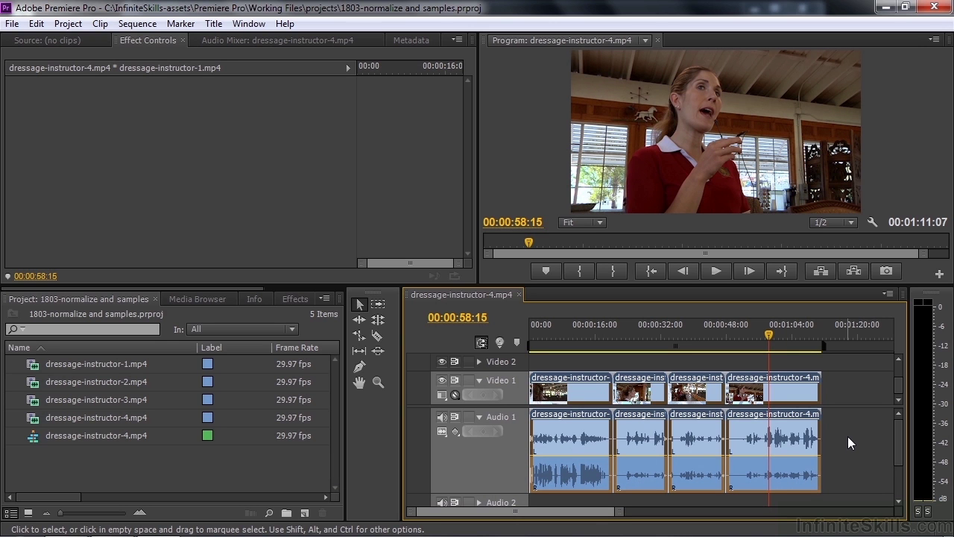
- Break out dressage-instructor-1.mp4 and dressage-instructor-2.mp4 audio to mono via Clip > Audio Options
left_click(43, 365)
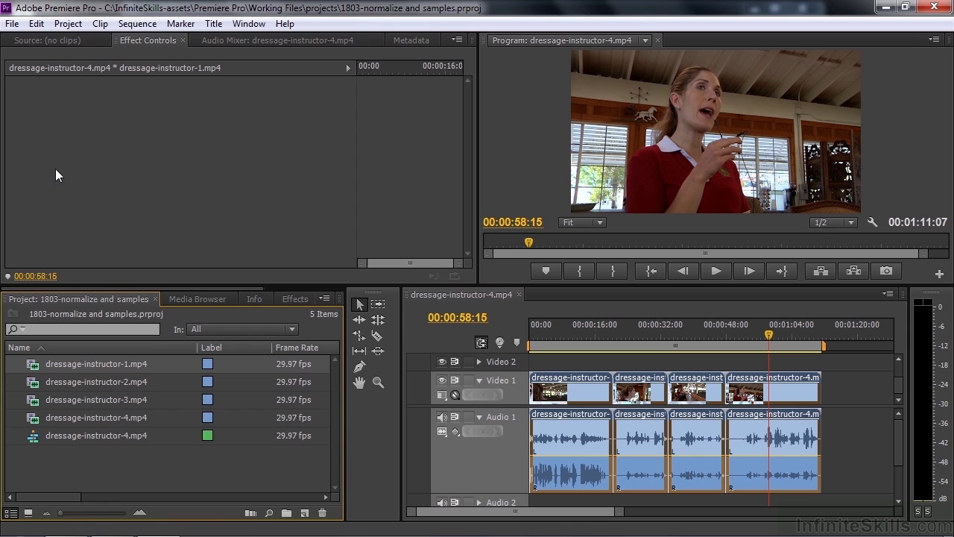
left_click(100, 24)
mouse_move(271, 160)
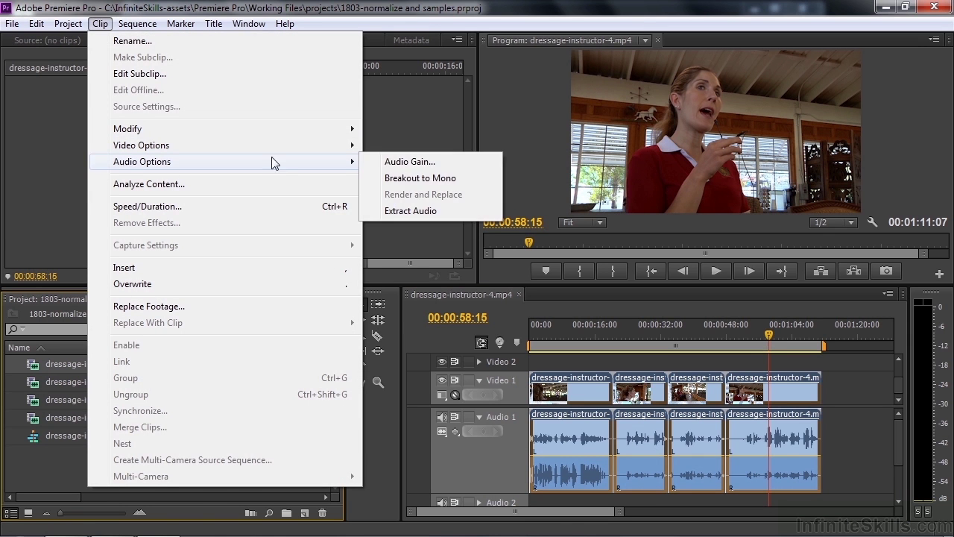
left_click(415, 176)
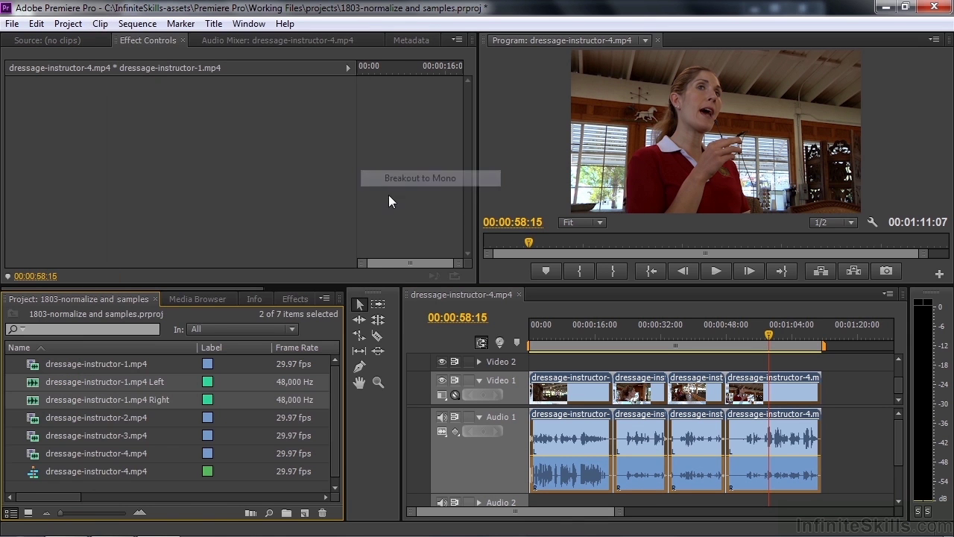
left_click(41, 417)
left_click(100, 25)
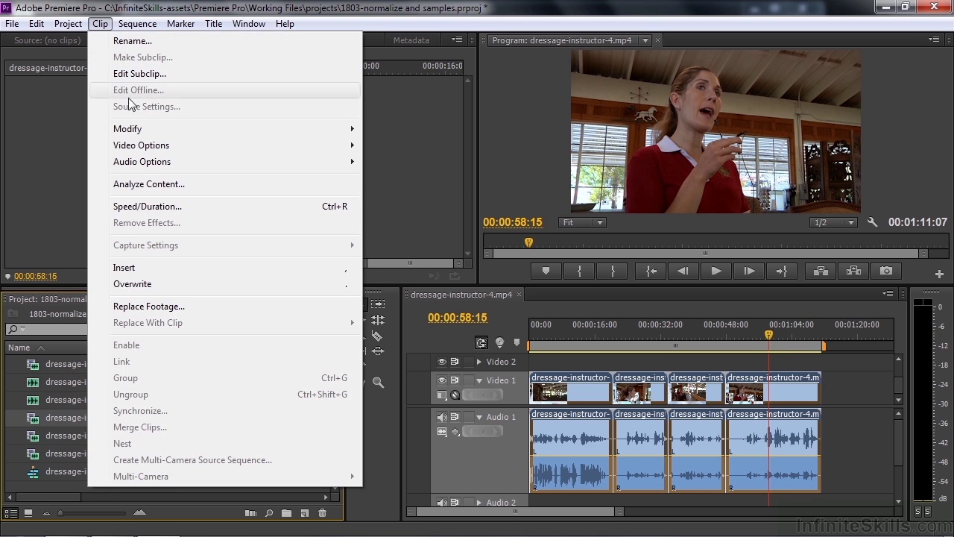
mouse_move(356, 164)
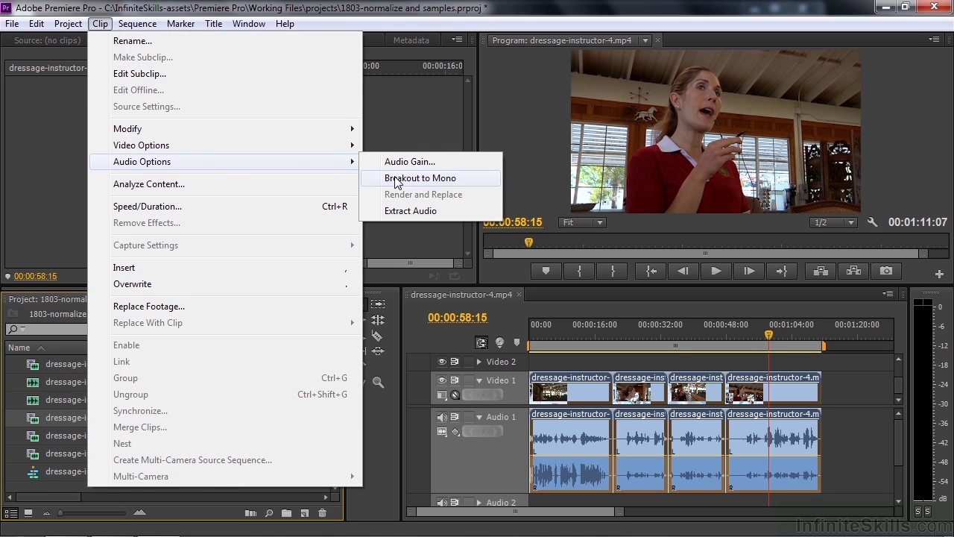
left_click(415, 177)
- Break out dressage-instructor-3.mp4 and dressage-instructor-4.mp4 audio to mono as well
left_click(37, 472)
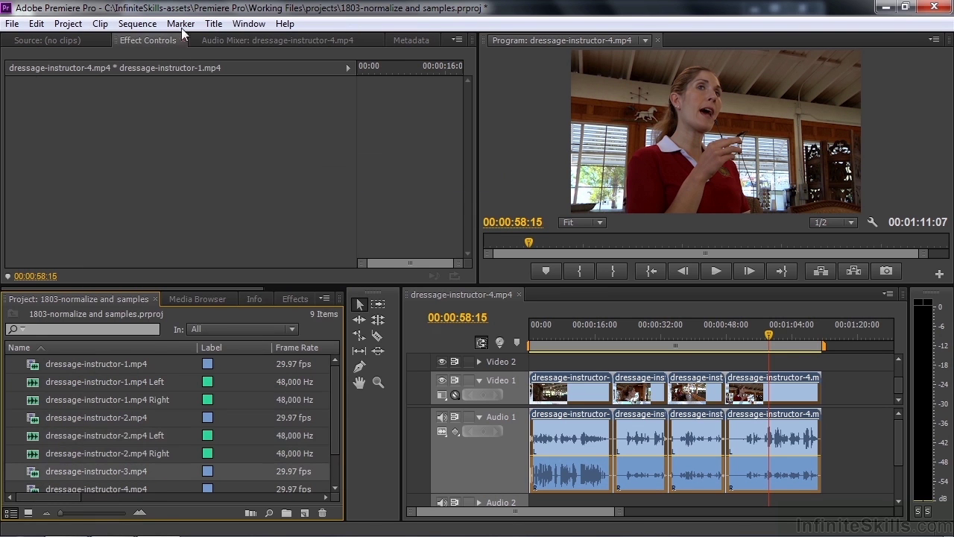
left_click(101, 24)
mouse_move(186, 168)
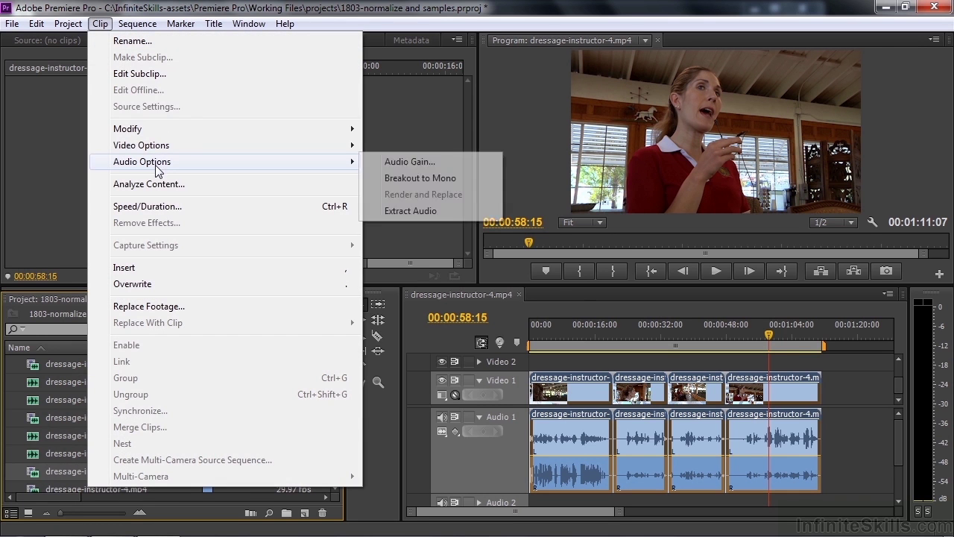
left_click(399, 179)
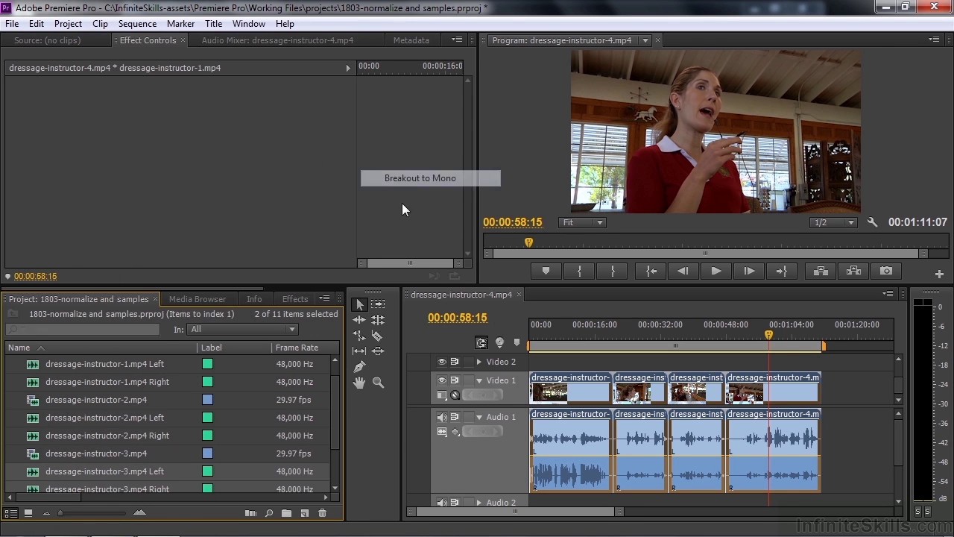
left_click(334, 416)
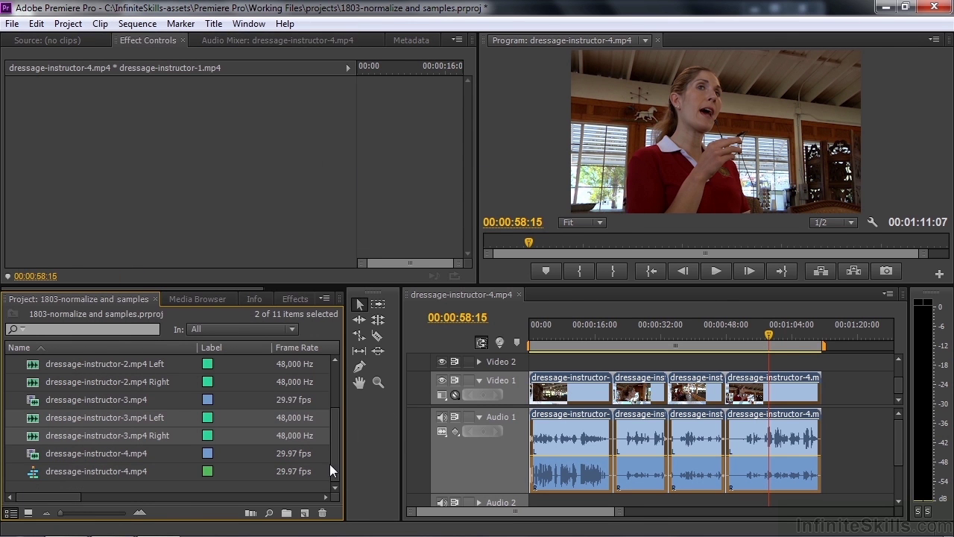
left_click(38, 456)
left_click(100, 23)
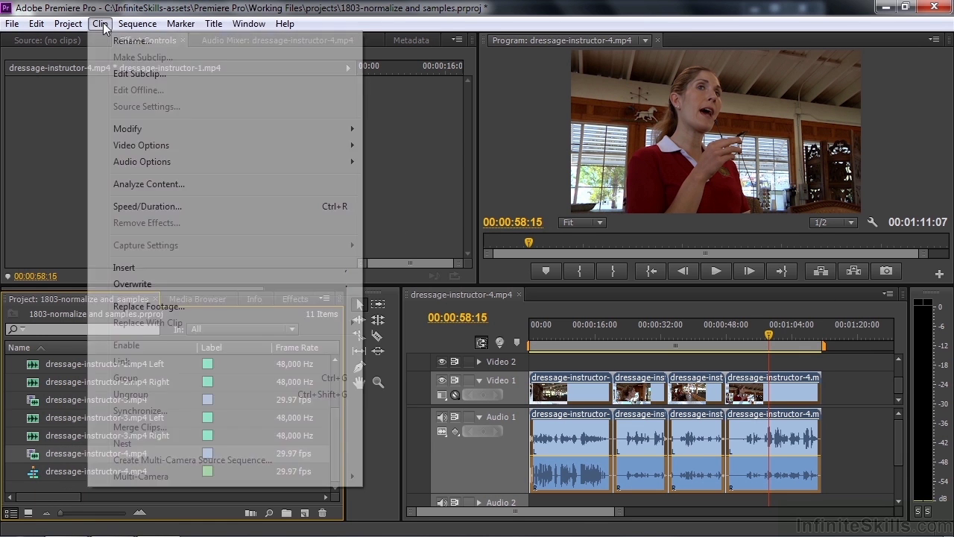
mouse_move(155, 168)
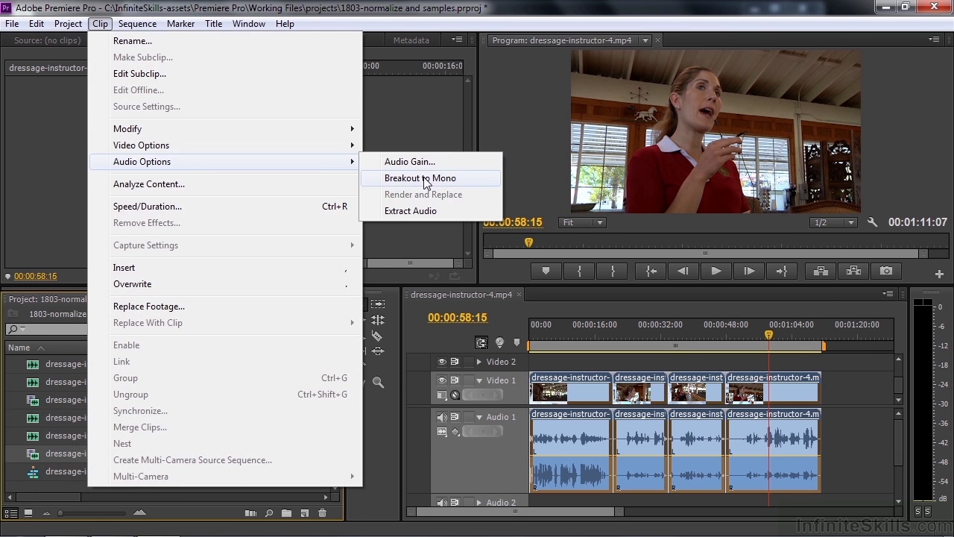
left_click(414, 178)
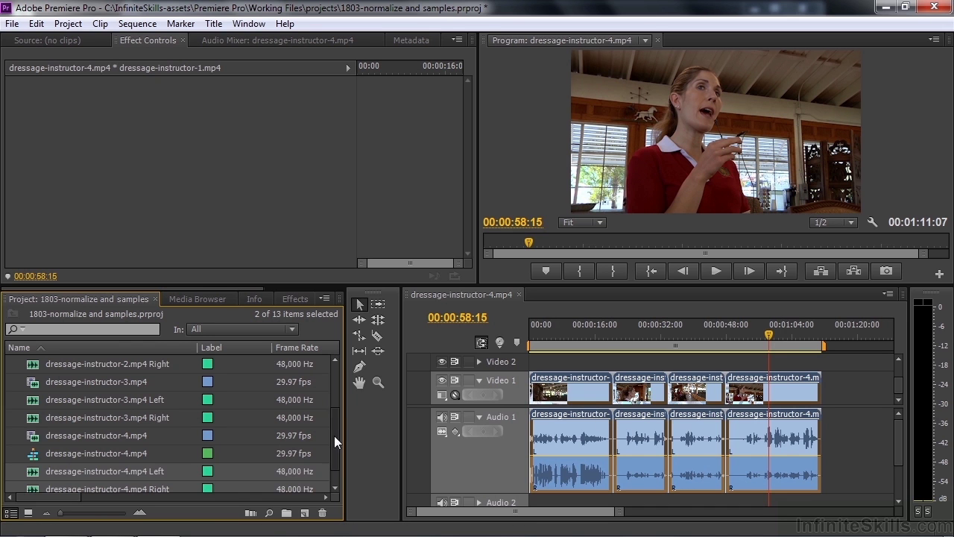
- Deselect the timeline clips and overwrite the first Audio 1 clip with dressage-instructor-1.mp4 Right
scroll(334, 435, "up", 5)
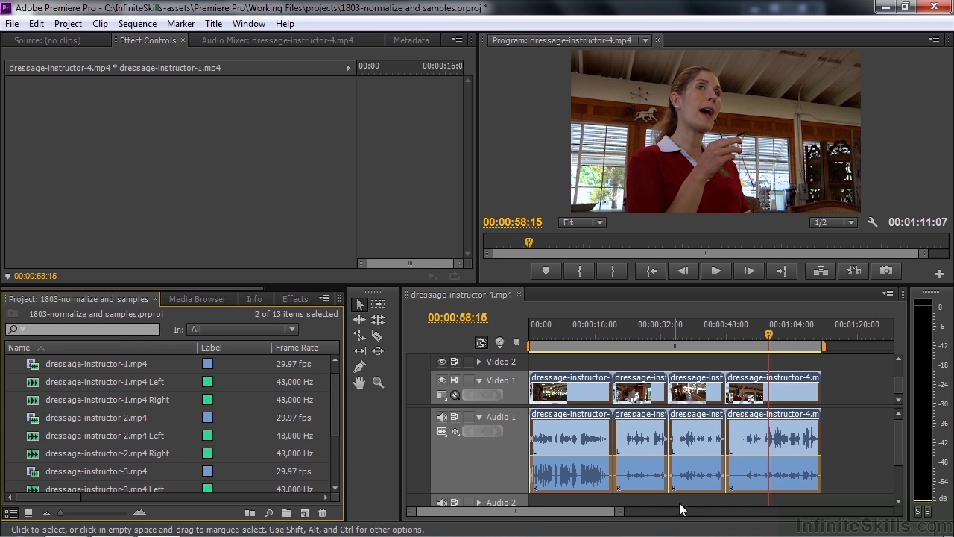
left_click(738, 474)
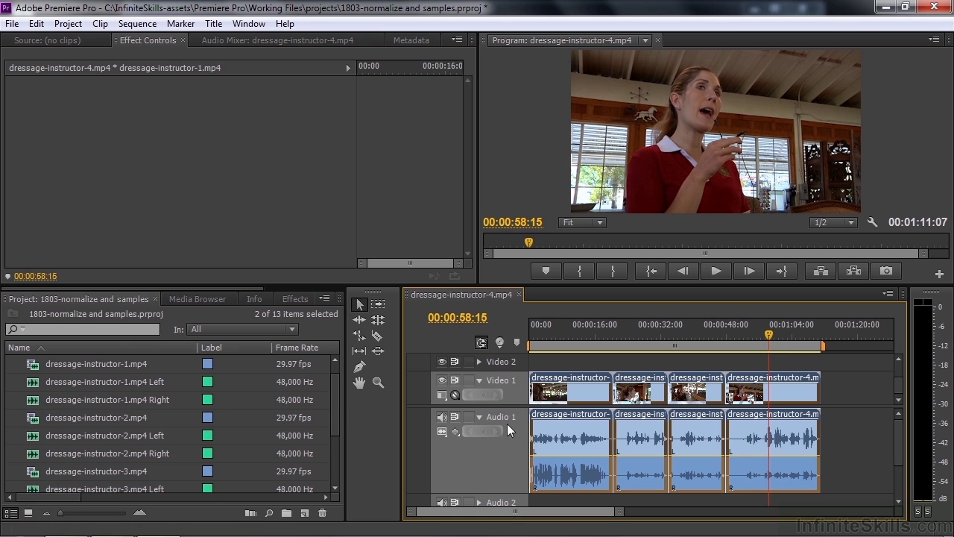
left_click(591, 364)
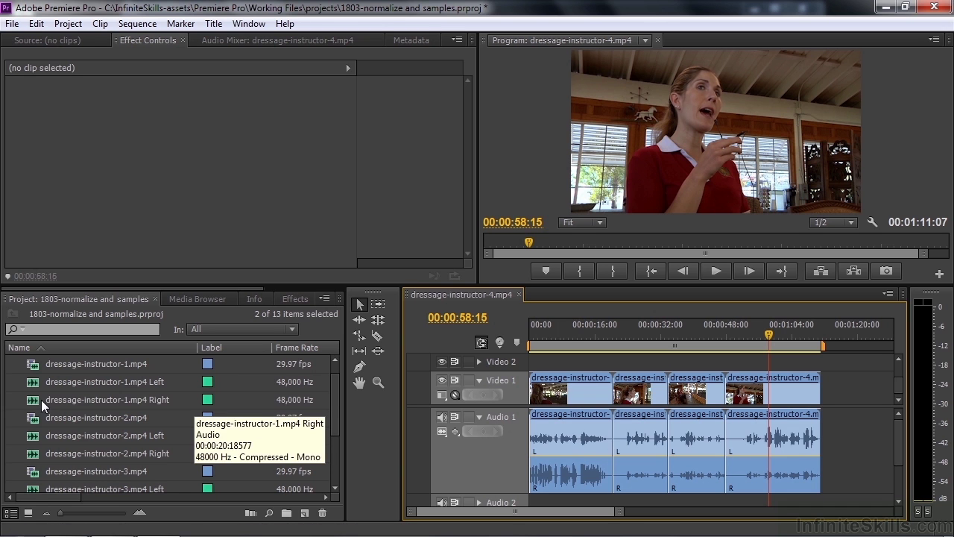
left_click_drag(41, 399, 535, 451)
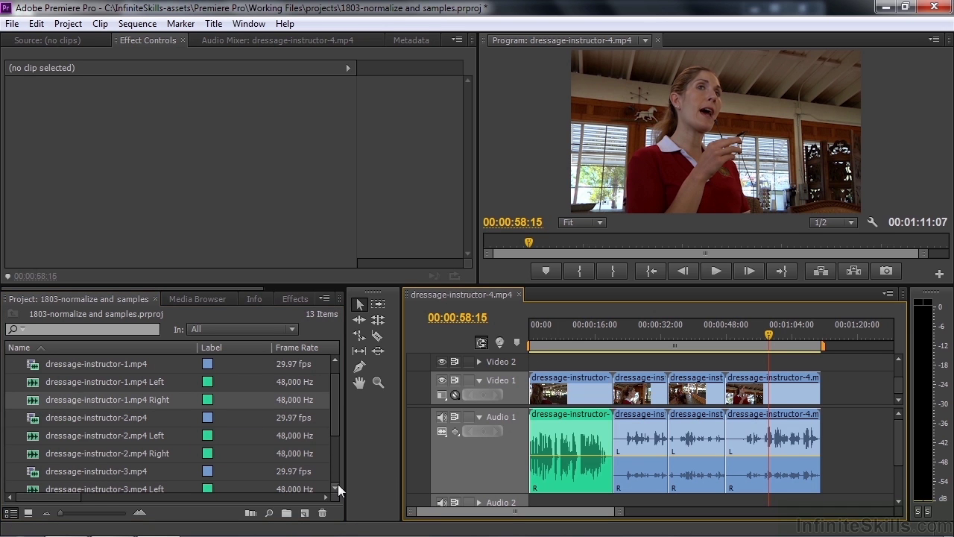
- Overwrite Audio 1 clips two to four with dressage-instructor-2, -3 and -4 Right, then select all
left_click_drag(60, 446, 610, 480)
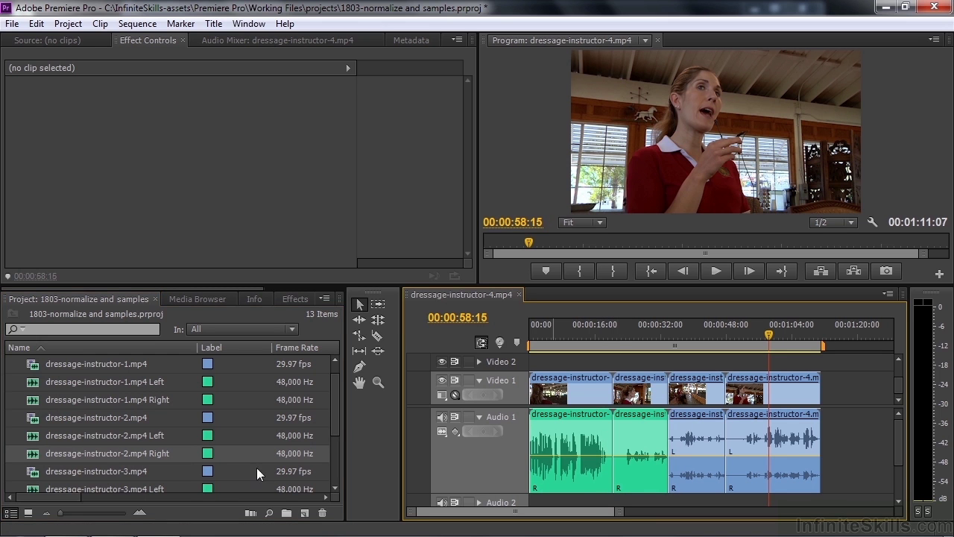
left_click_drag(338, 412, 334, 452)
left_click_drag(19, 416, 673, 471)
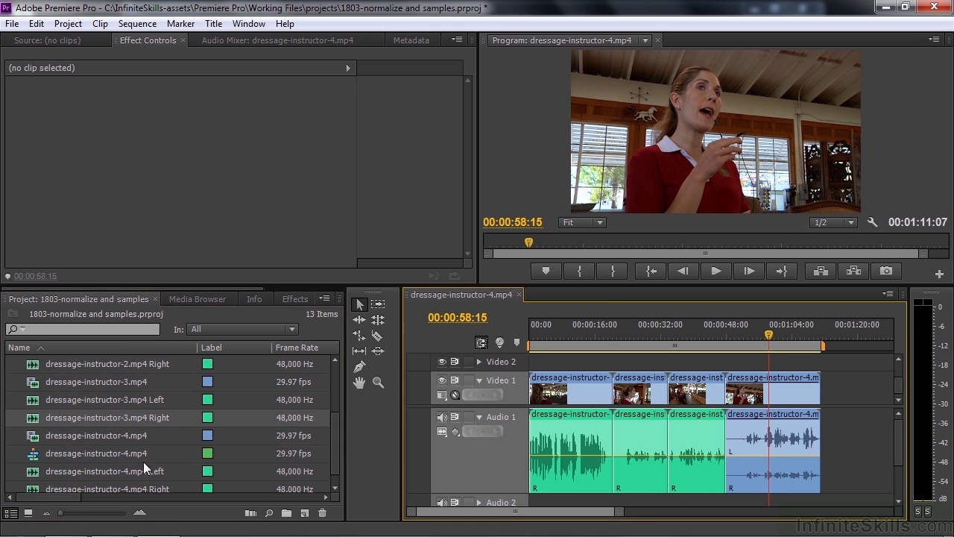
left_click_drag(339, 433, 337, 467)
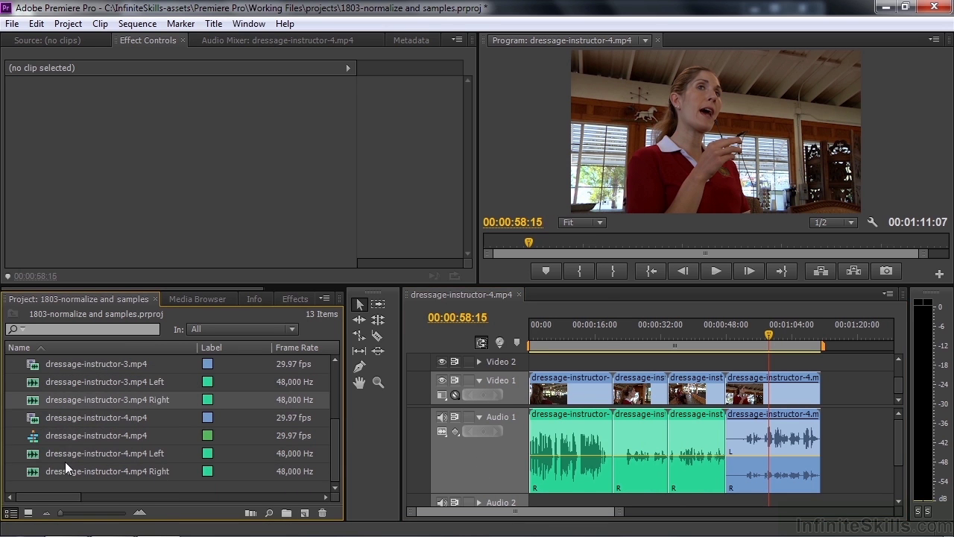
left_click_drag(37, 471, 747, 458)
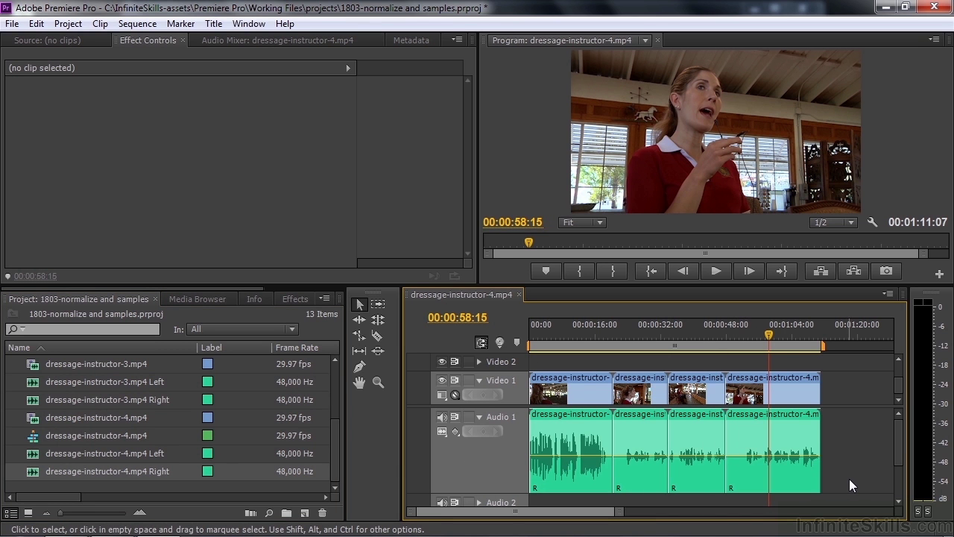
left_click_drag(849, 479, 522, 362)
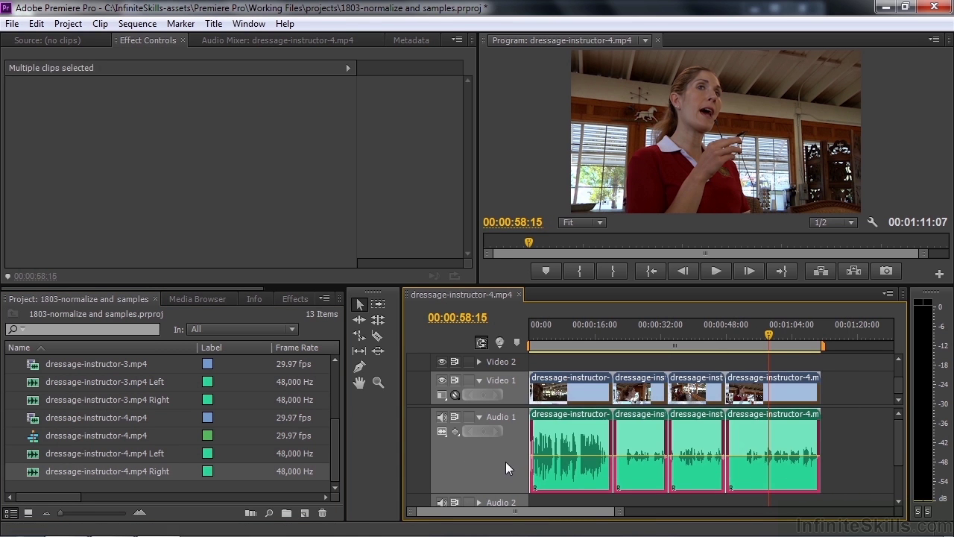
- Apply Audio Gain to the four mono Right clips, normalizing all peaks to -3 dB
right_click(596, 424)
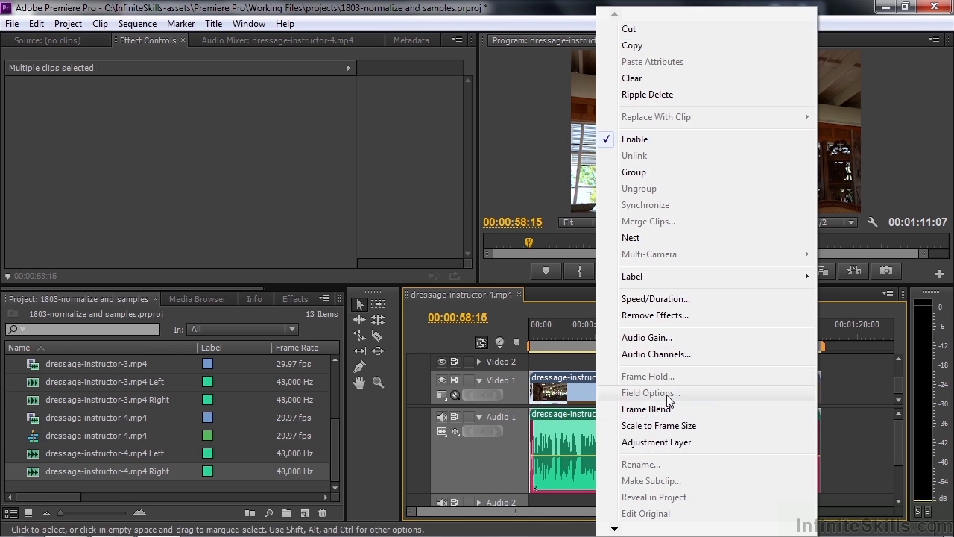
left_click(671, 344)
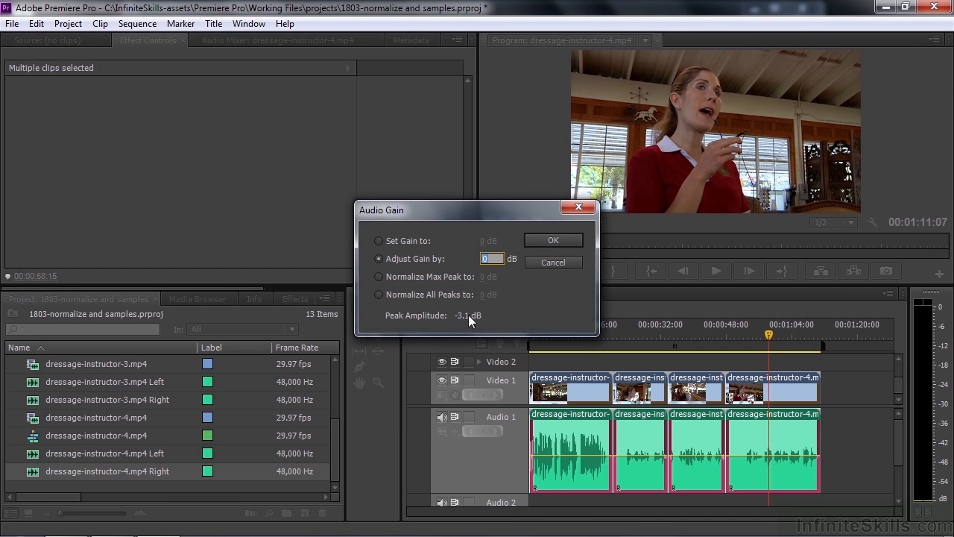
left_click(379, 294)
left_click(484, 297)
type("-3")
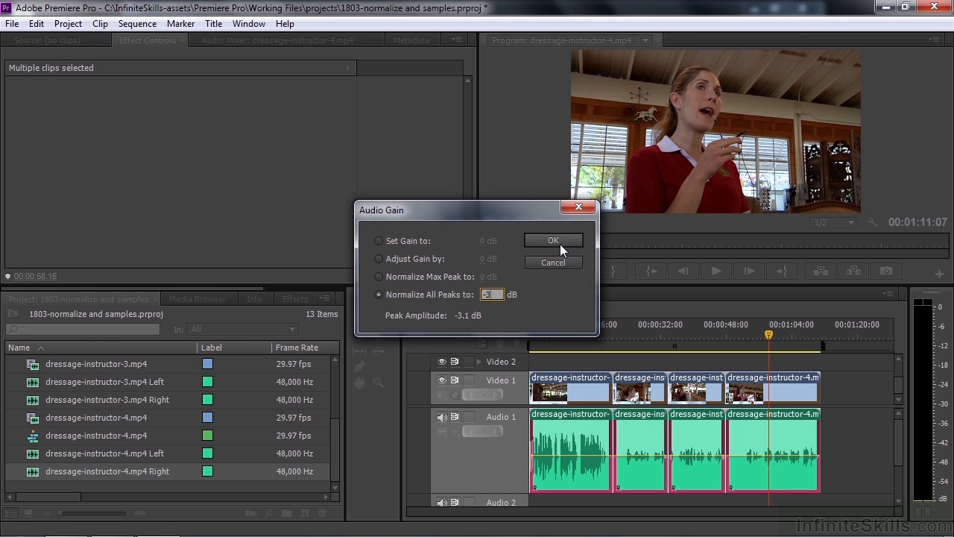
left_click(564, 240)
left_click(553, 240)
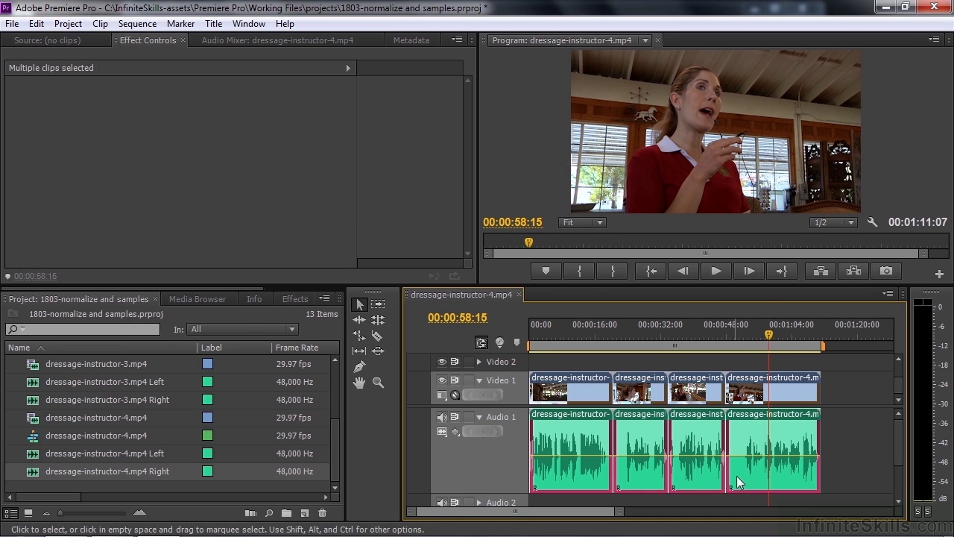
left_click_drag(768, 333, 581, 366)
key("space")
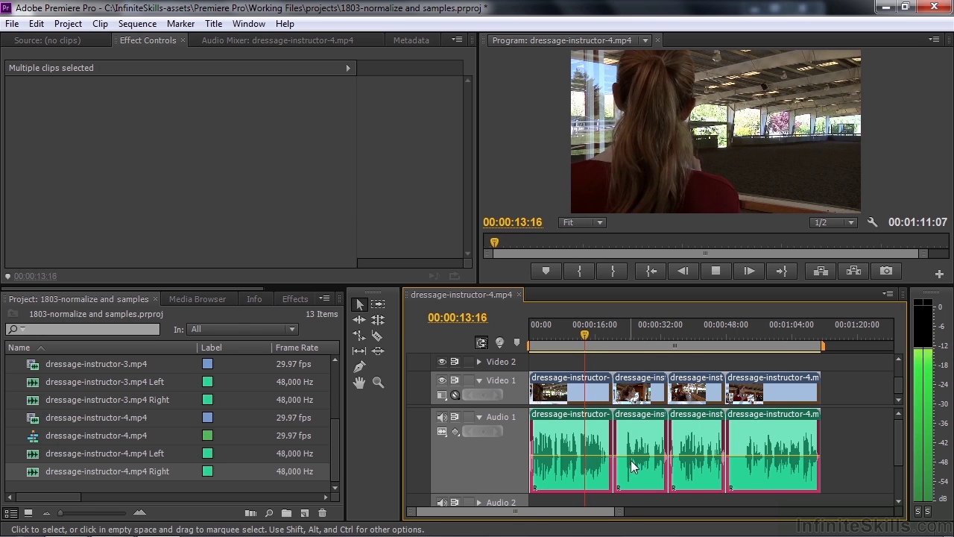
key("space")
left_click_drag(599, 336, 799, 368)
key("space")
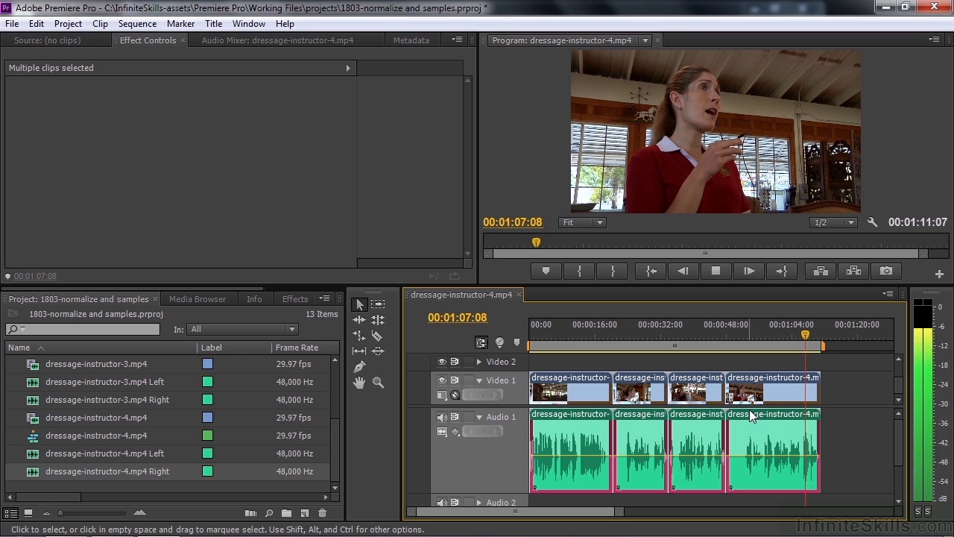
key("space")
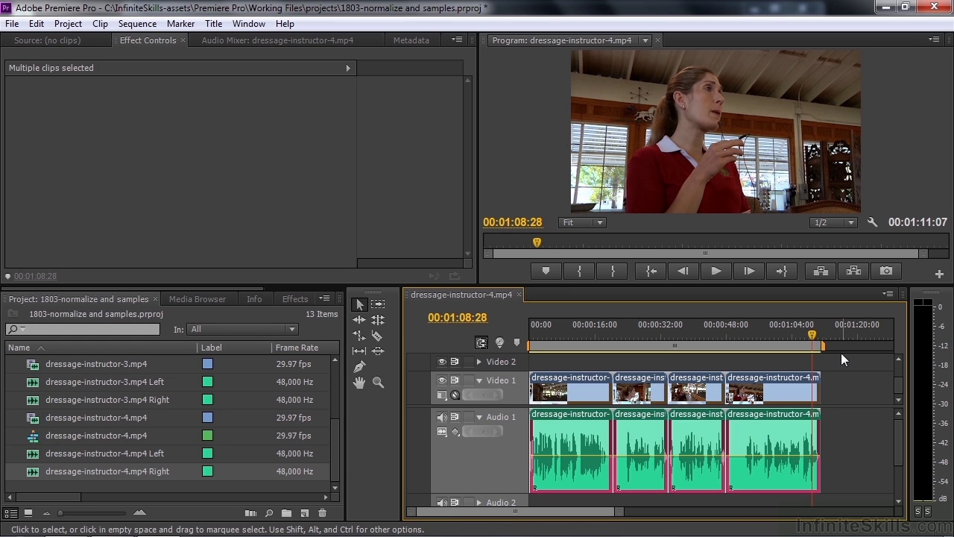
- Move the playhead to about 1:00 and zoom the timeline in around it
left_click_drag(812, 334, 776, 334)
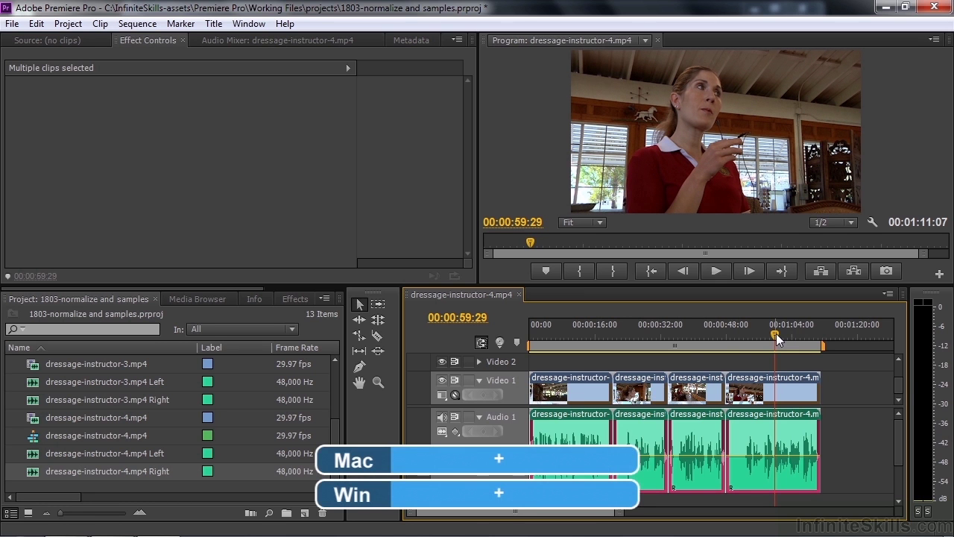
key("=")
key("=")
key("=")
key("=")
key("=")
key("=")
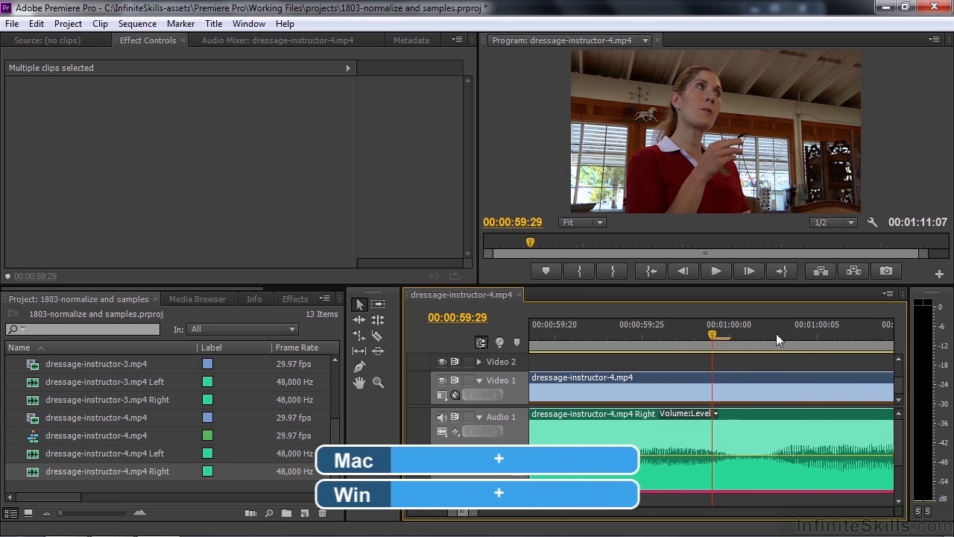
left_click_drag(713, 331, 772, 333)
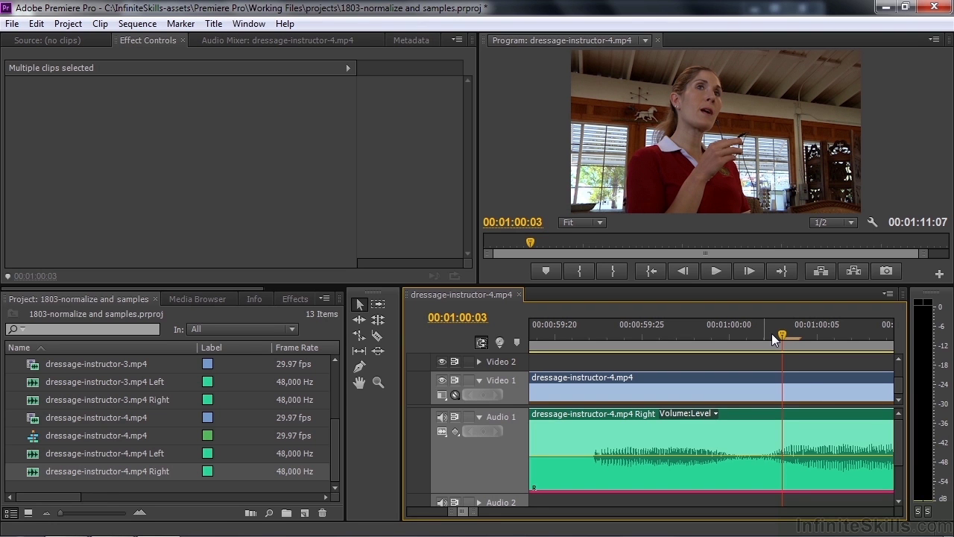
- Turn on Show Audio Time Units from the Timeline panel menu
left_click(889, 292)
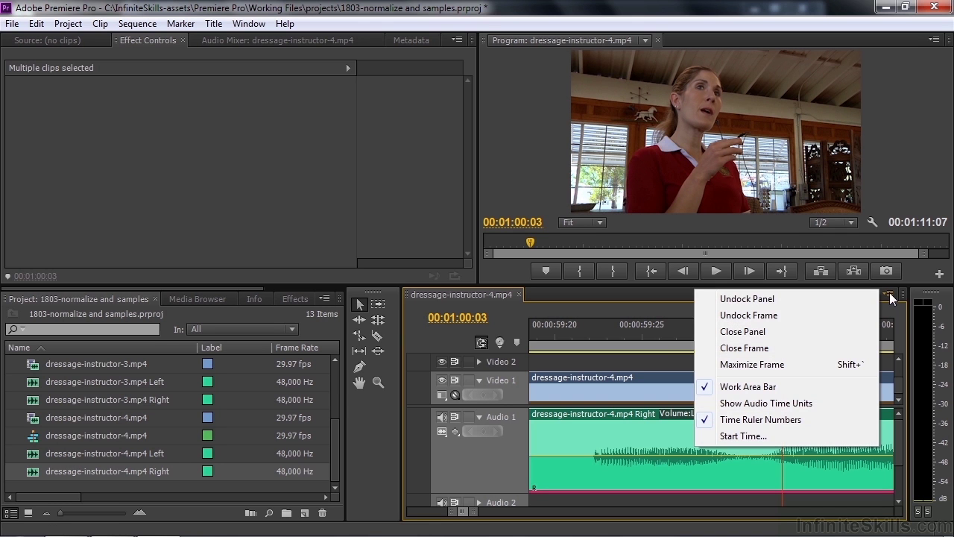
left_click(771, 404)
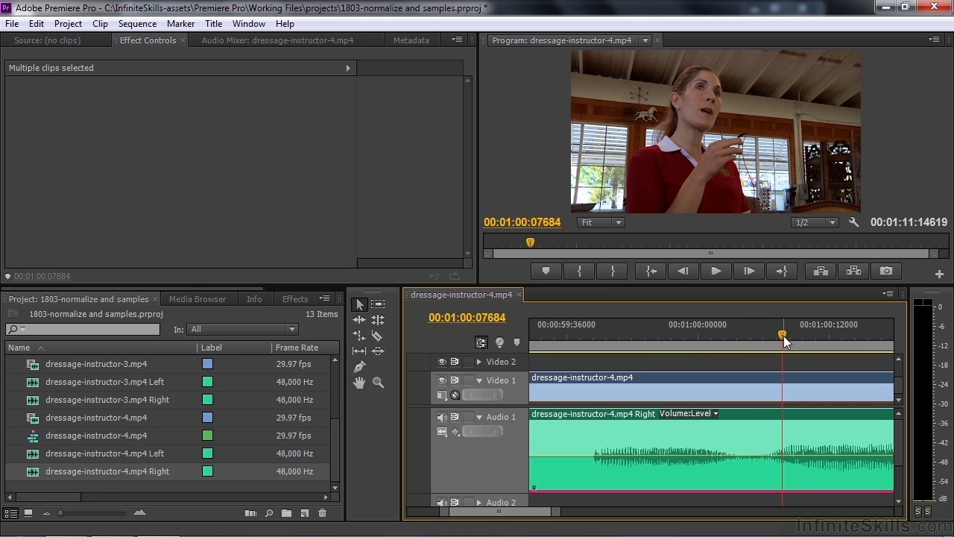
- Zoom to sample level, set the playhead to 00:01:00:07688, then zoom out two steps
key("equal")
key("equal")
key("equal")
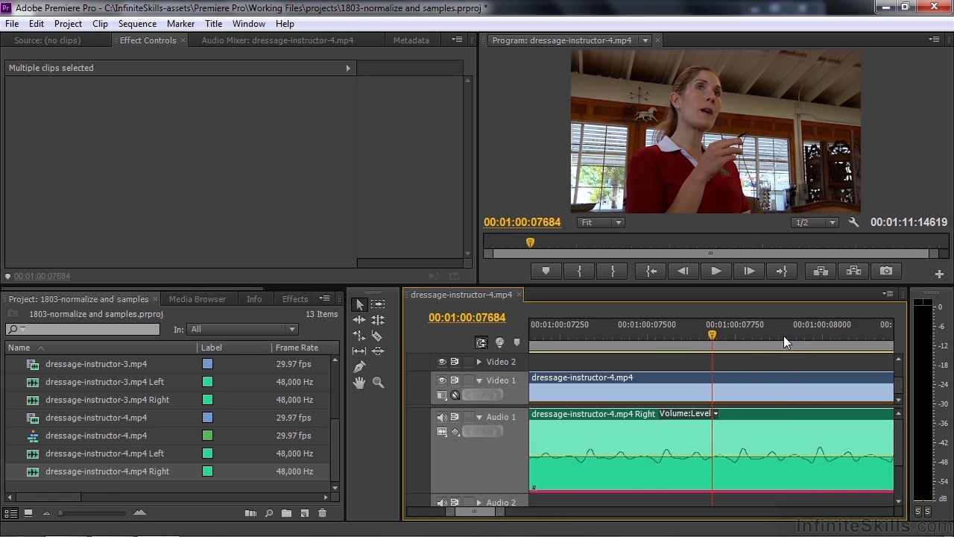
key("equal")
key("equal")
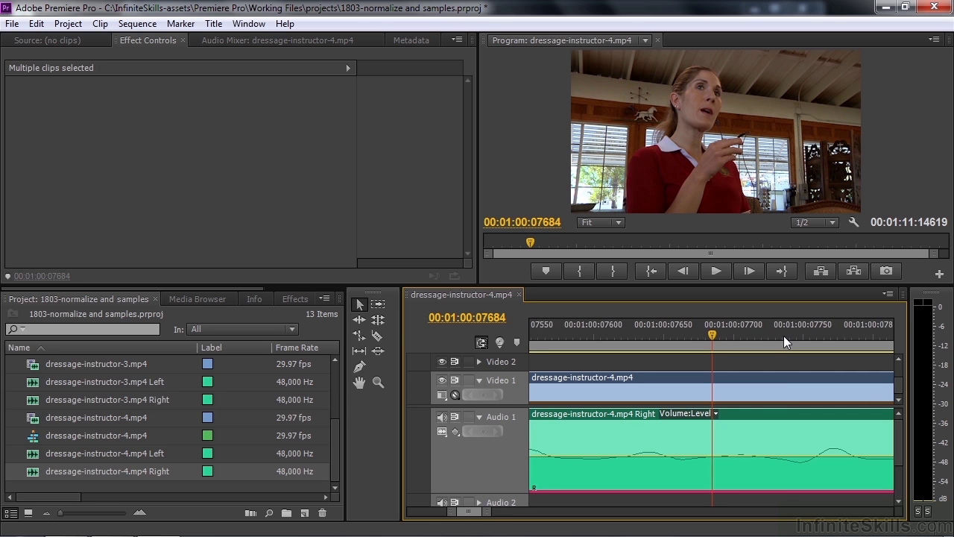
key("equal")
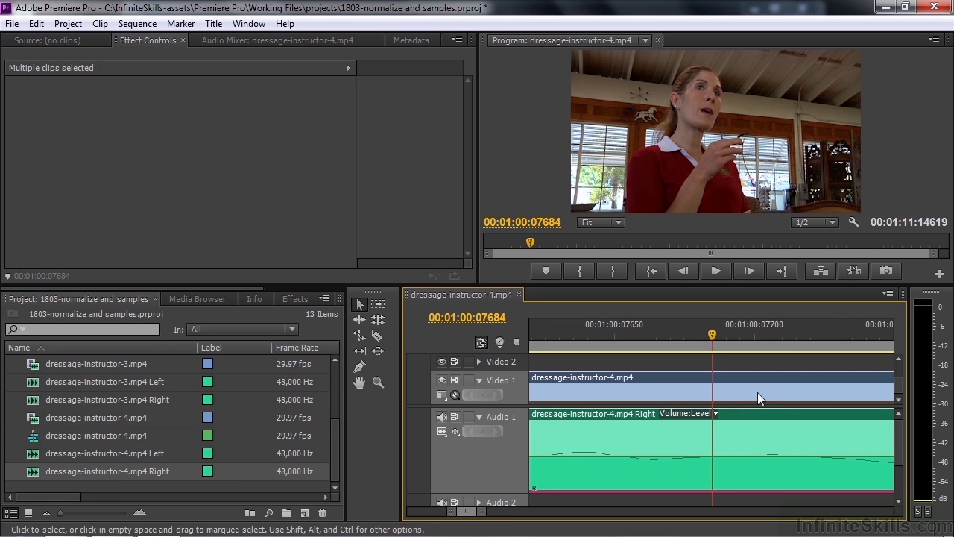
mouse_move(712, 331)
left_mouse_down()
mouse_move(739, 337)
mouse_move(727, 339)
left_mouse_up()
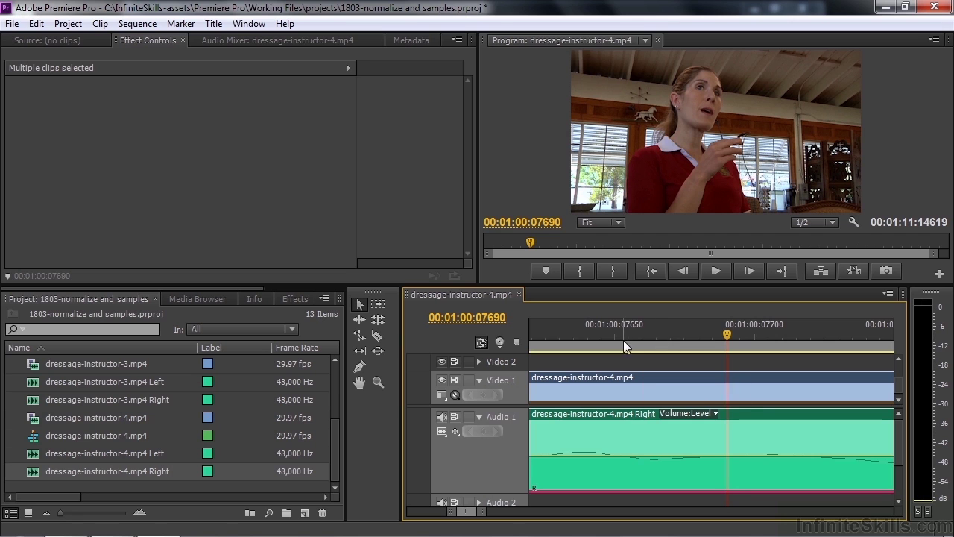
key("equal")
key("equal")
key("equal")
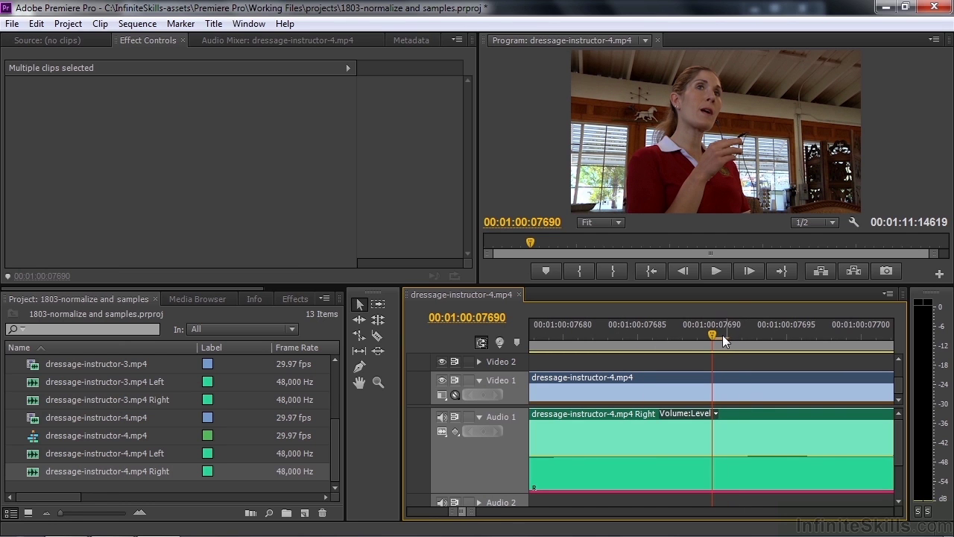
left_click_drag(710, 333, 683, 335)
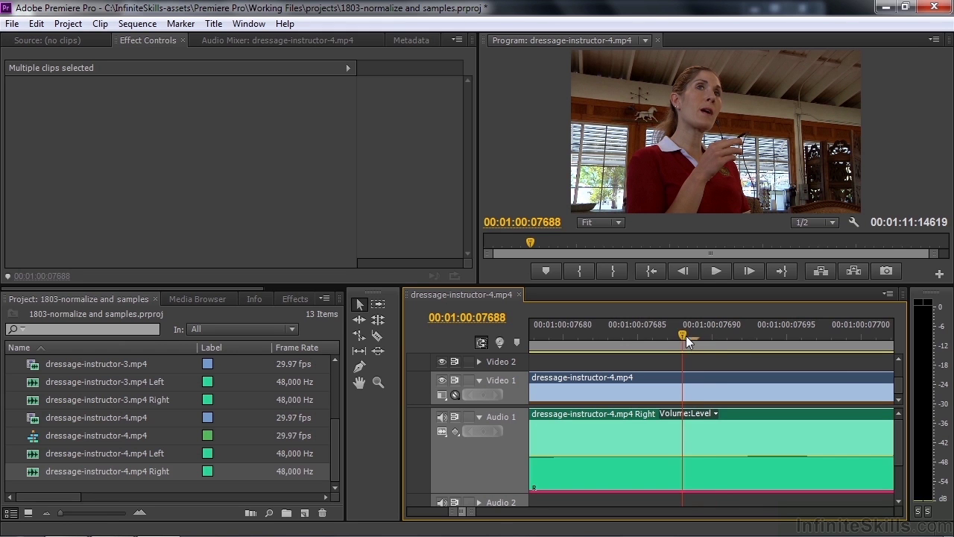
key("minus")
key("minus")
key("minus")
key("minus")
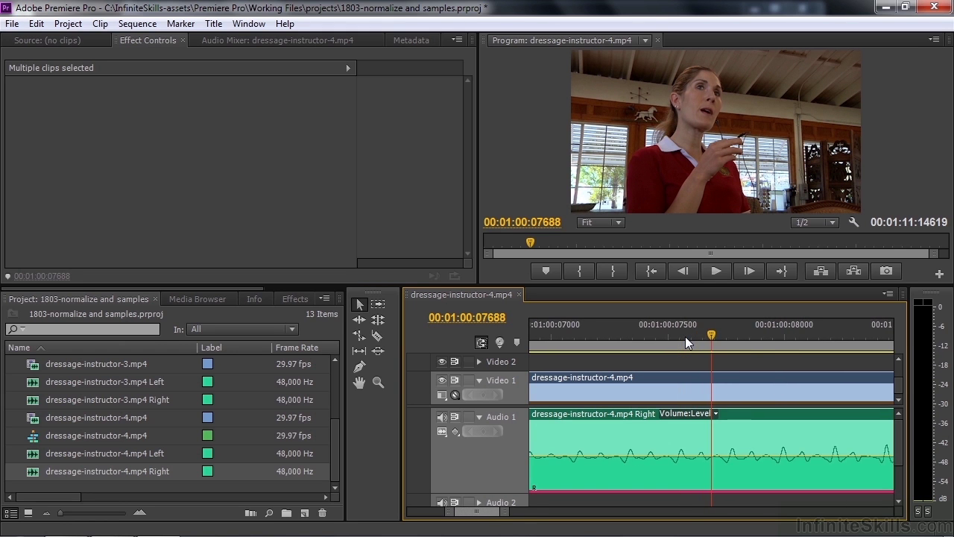
key("minus")
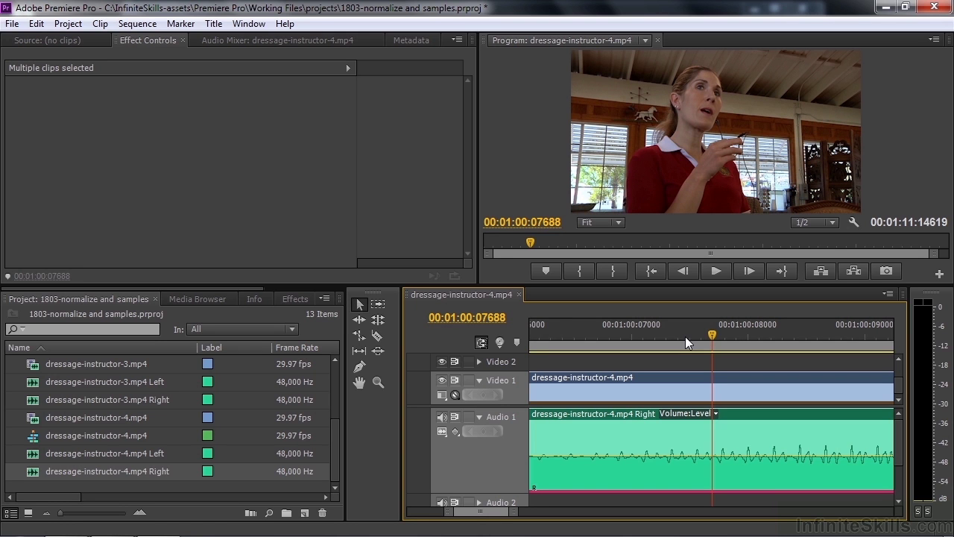
- Razor-cut the Right audio clip at sample 07688, then turn off Show Audio Time Units
key("c")
left_click(710, 453)
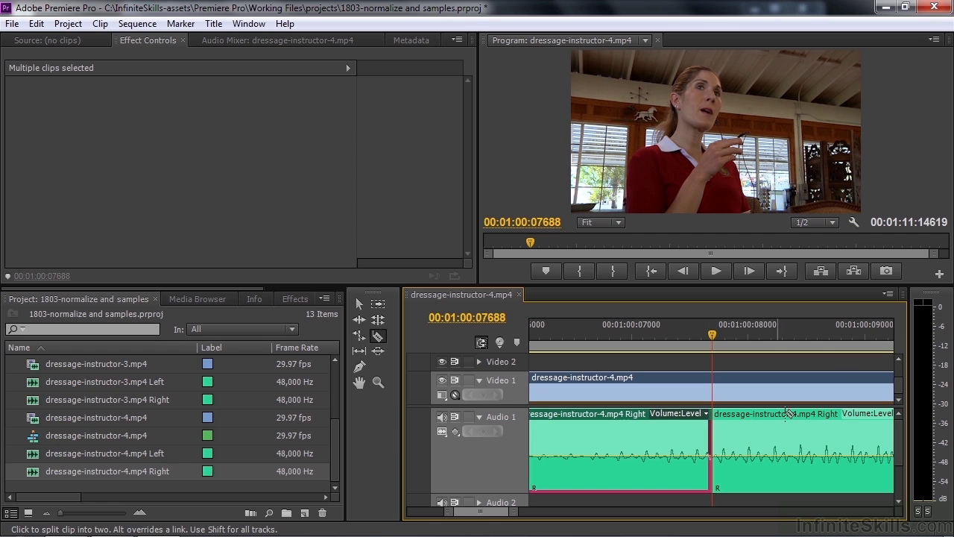
left_click(888, 294)
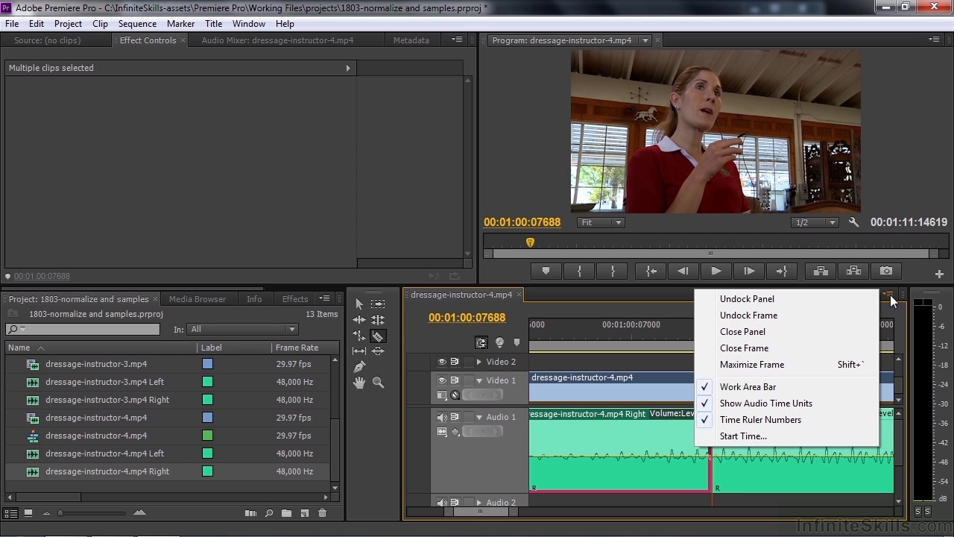
left_click(804, 403)
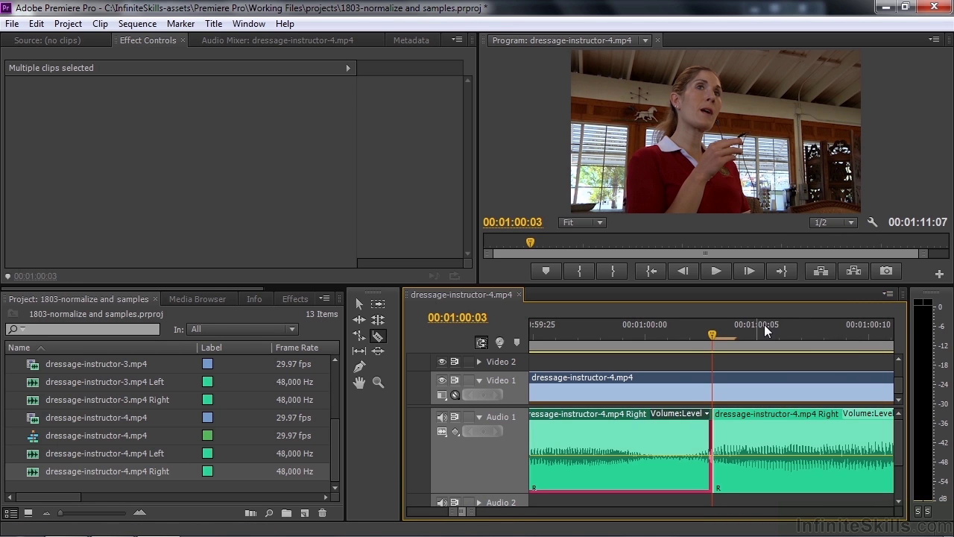